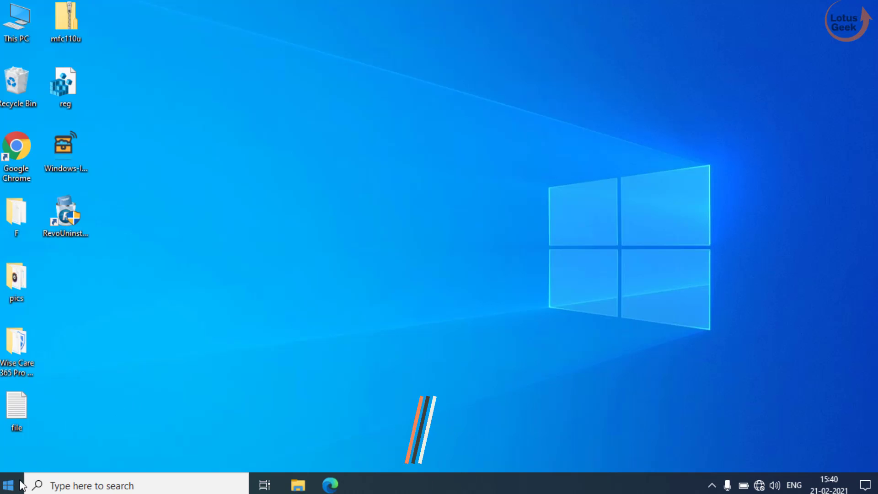
Search 'camera', open the Camera app settings, and toggle its Camera permission off and back on
click(9, 485)
text(cam)
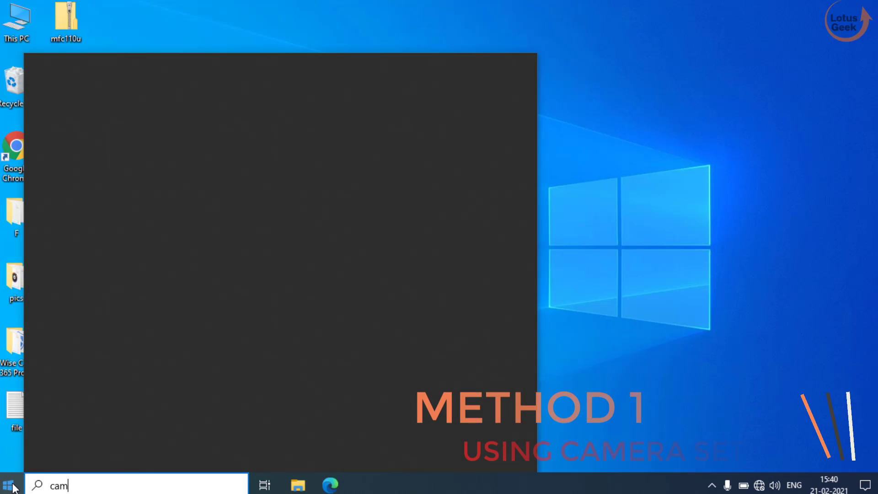
text(era)
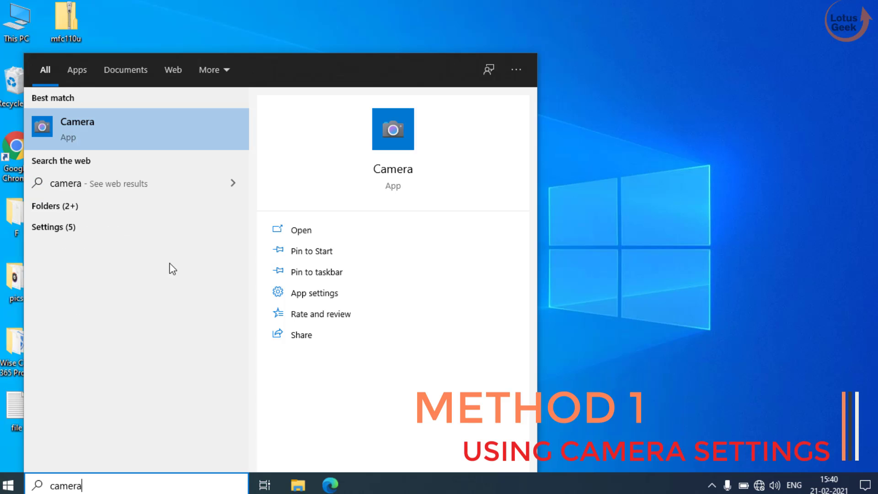
click(329, 293)
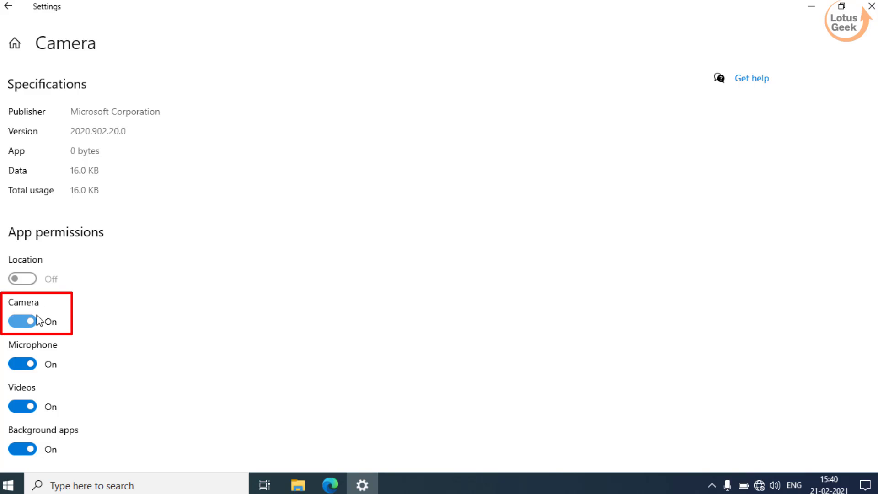
click(21, 324)
click(23, 323)
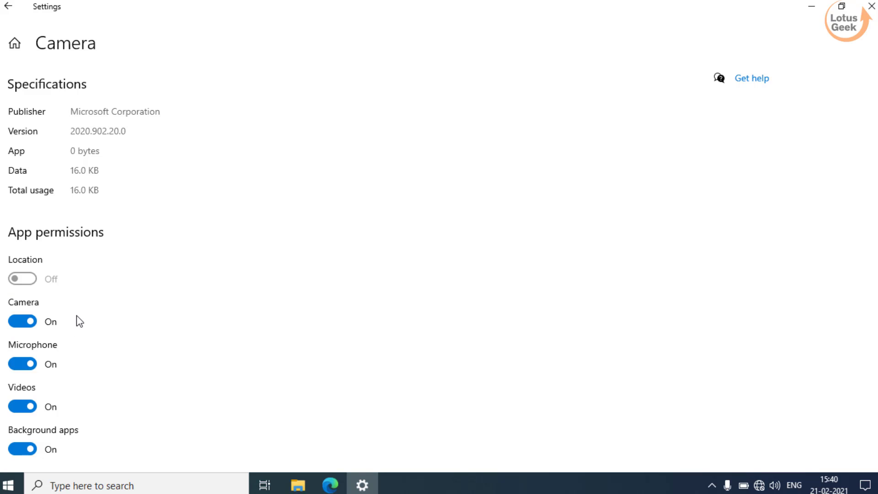
Reset the Camera app, confirming deletion of its data, then close Settings
scroll(79, 321, down, 4)
scroll(79, 322, down, 2)
scroll(79, 321, down, 4)
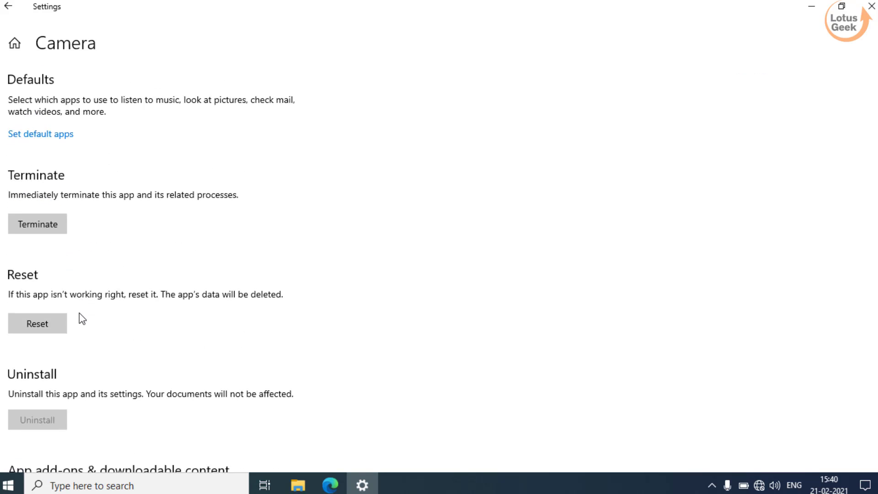
scroll(83, 321, down, 3)
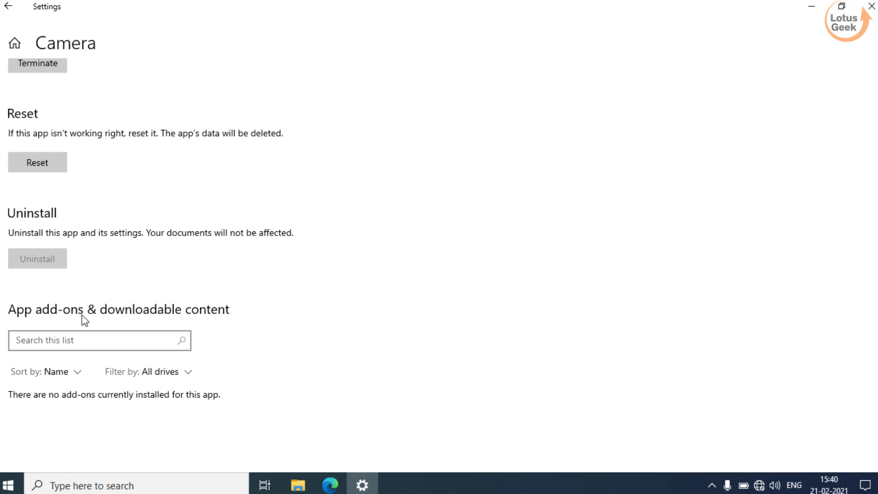
click(49, 160)
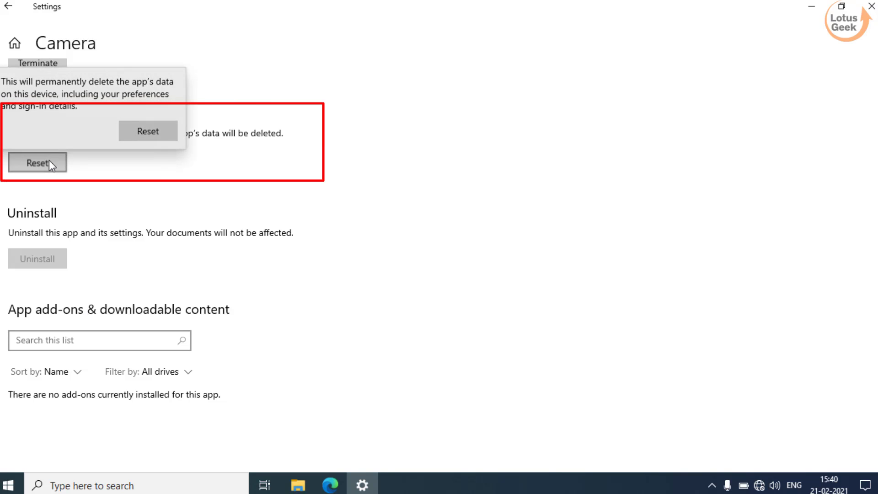
click(153, 131)
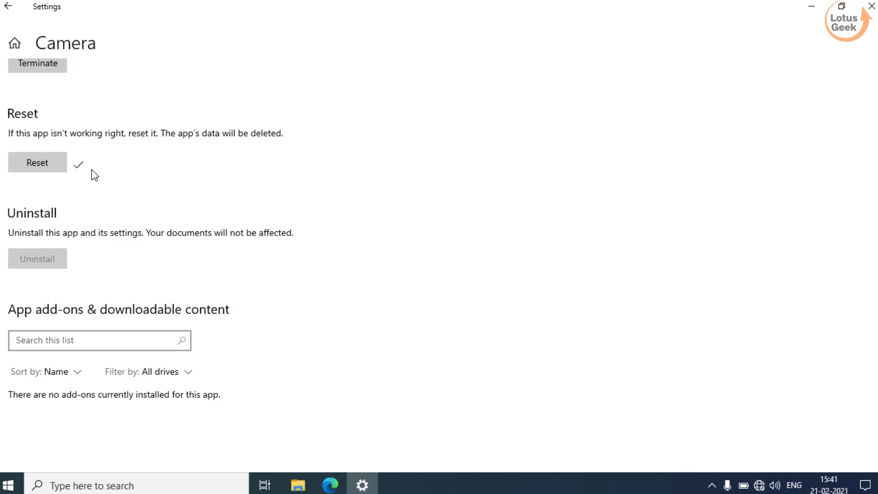
click(872, 6)
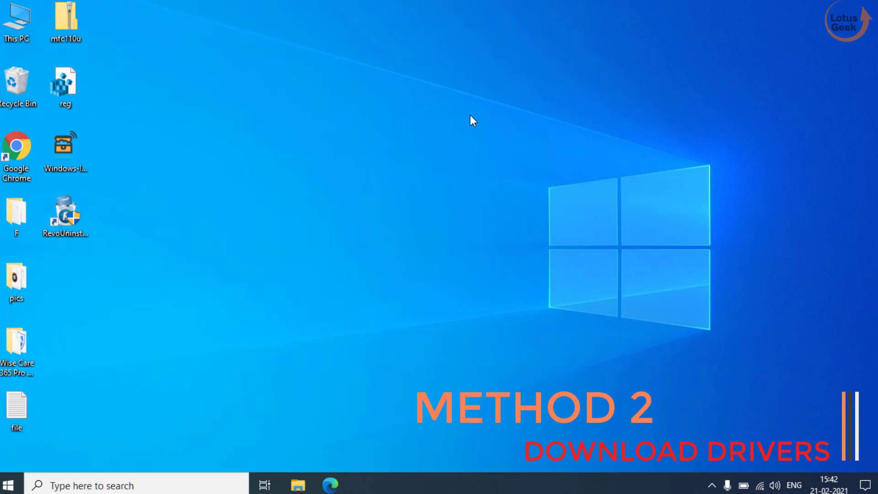
Launch Chrome and search for 'download inter camera drivers'
double_click(21, 148)
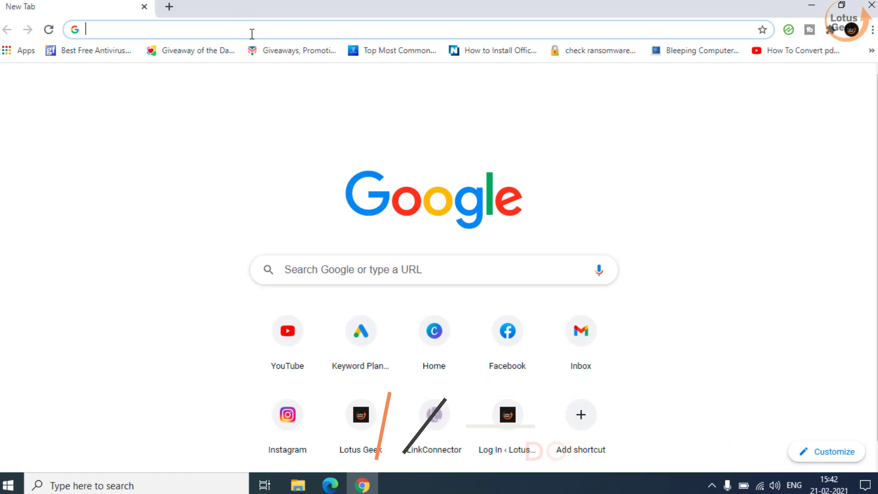
text(downloa)
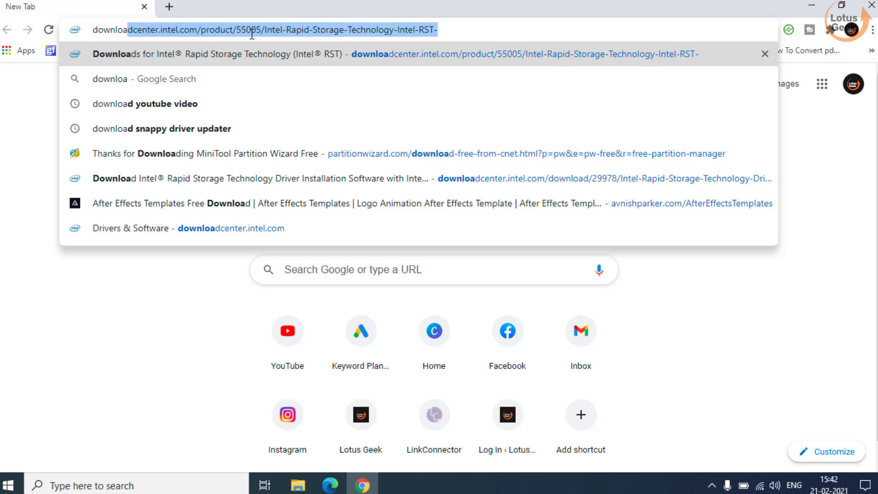
text(d inter ca)
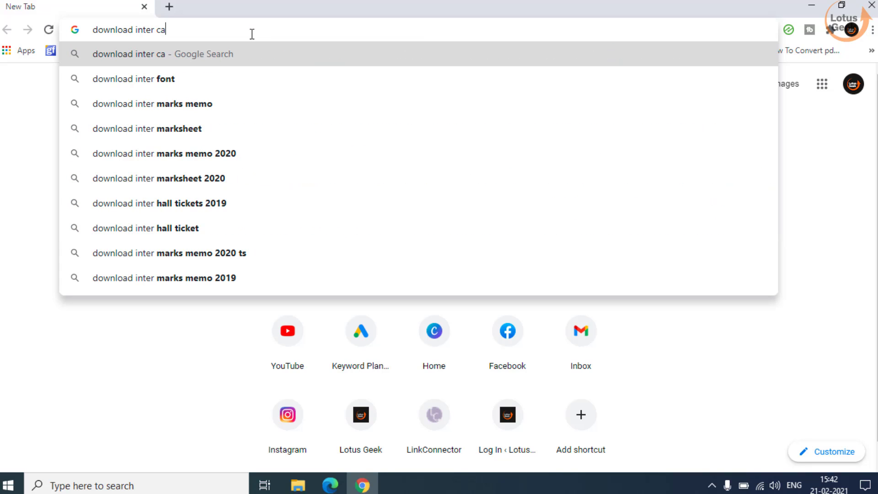
text(mera drivers)
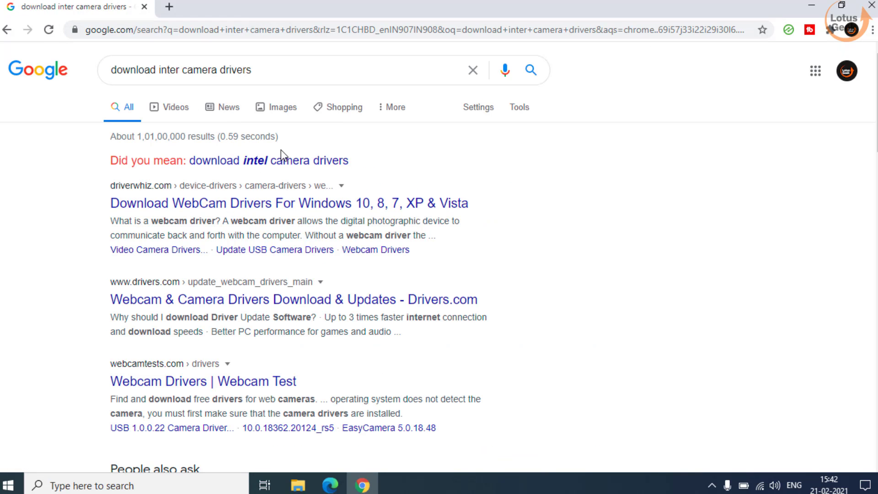
Open the corrected 'intel camera drivers' search's RealSense Cameras downloads result, then minimise Chrome
click(279, 168)
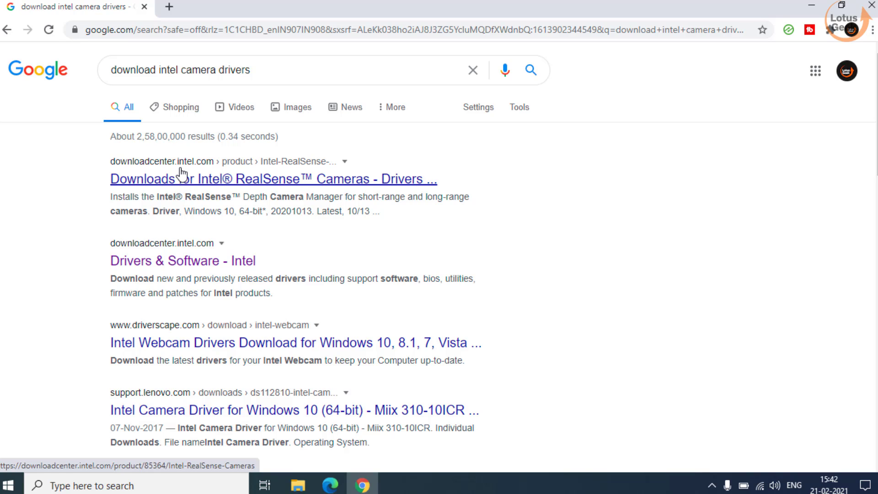
click(197, 183)
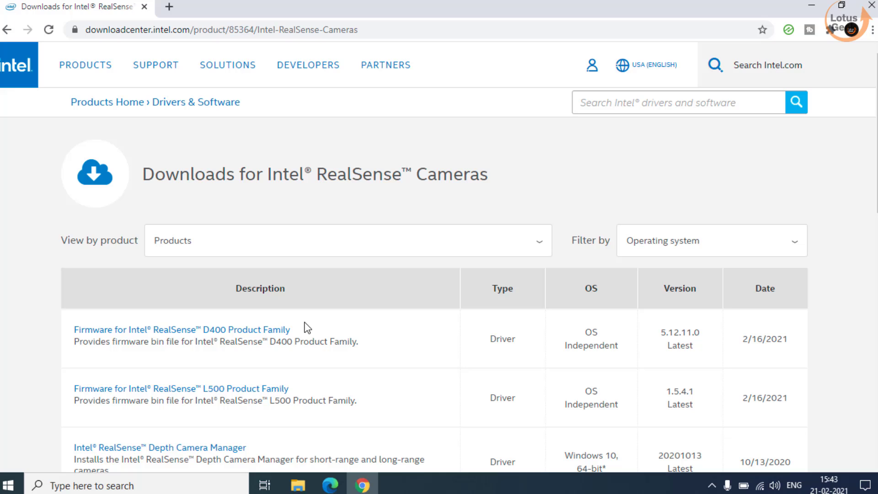
click(811, 5)
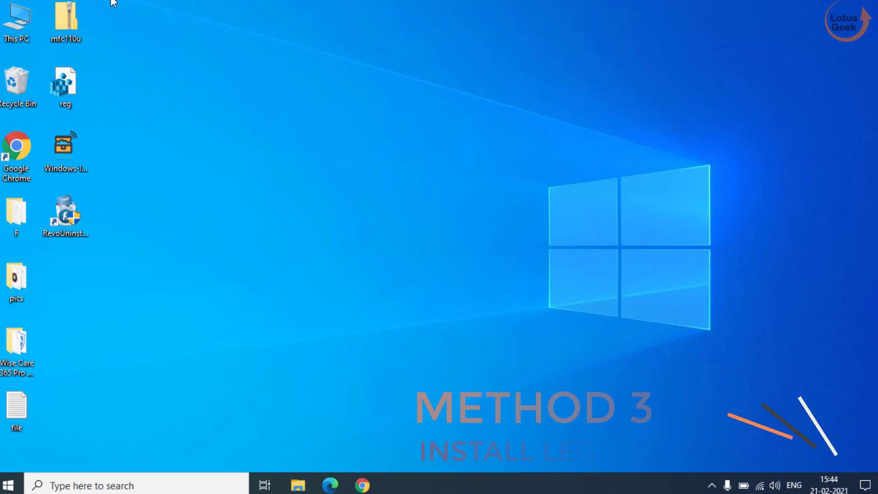
Open Computer Management from This PC, select Cameras in Device Manager, and show the Action menu
right_click(14, 27)
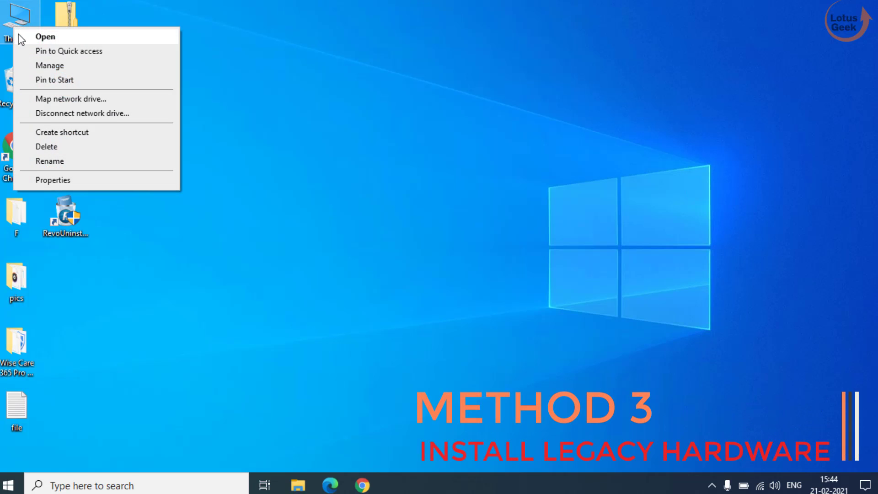
click(78, 67)
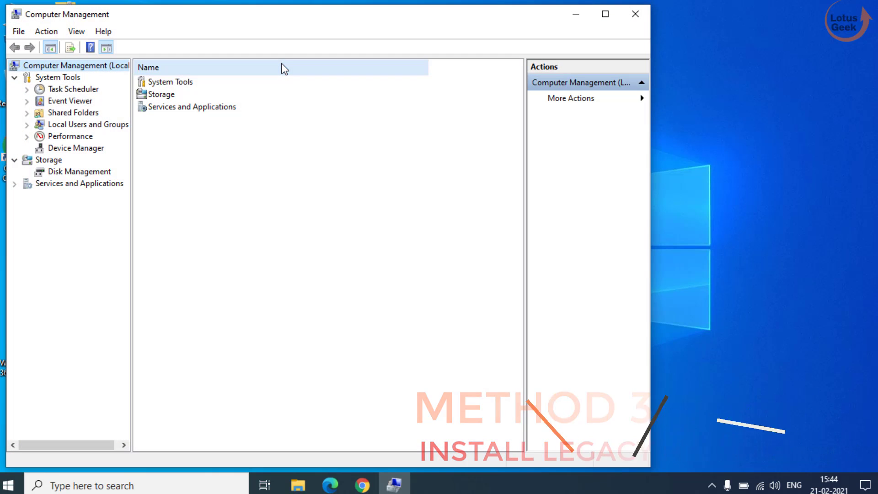
click(78, 149)
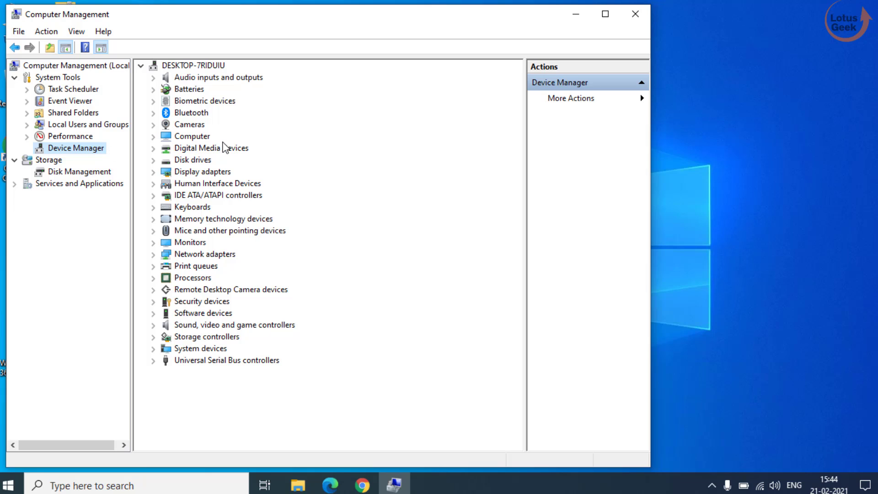
click(187, 124)
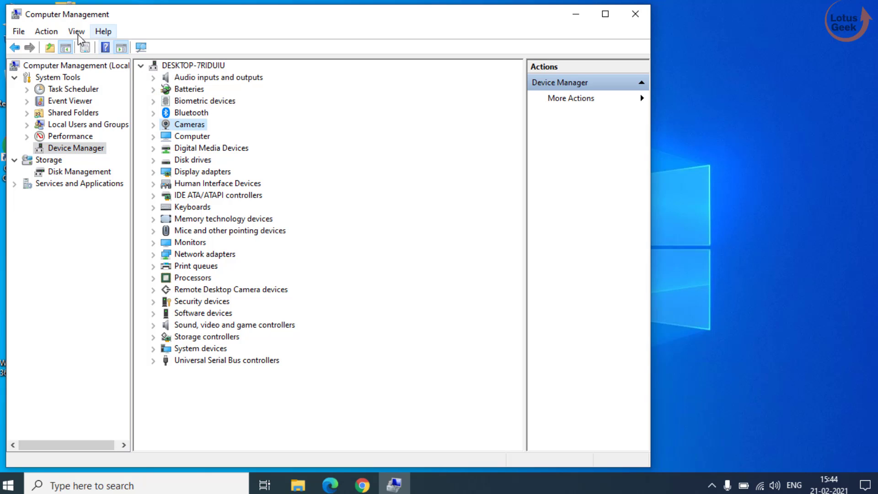
click(44, 33)
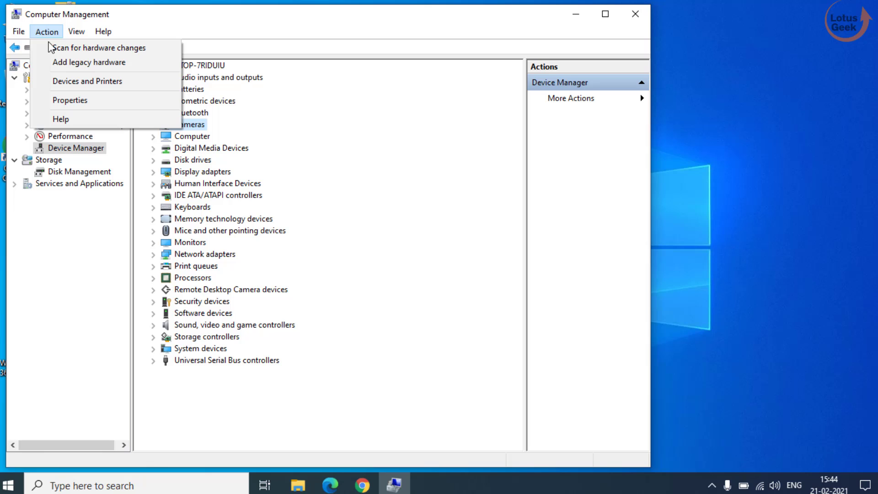
Start Add legacy hardware and choose manual selection of hardware from a list
click(136, 62)
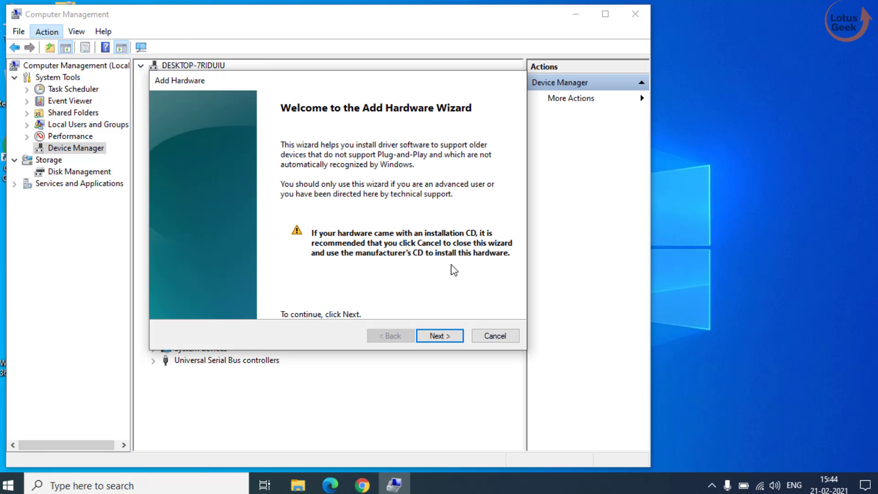
click(444, 338)
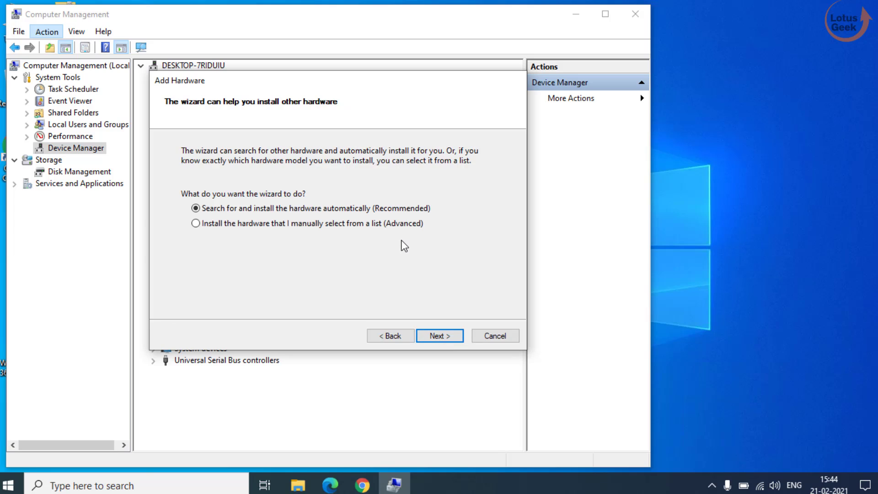
click(401, 225)
click(440, 336)
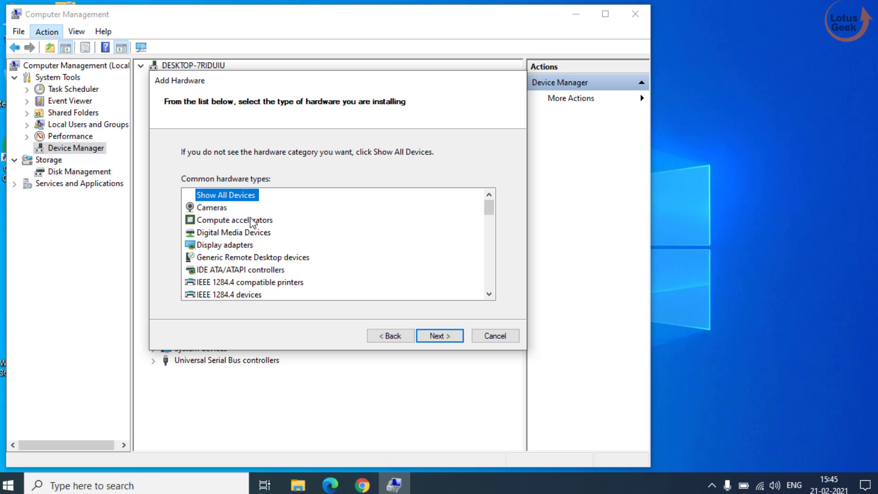
Select Cameras in the common hardware types list and advance to driver selection
click(210, 208)
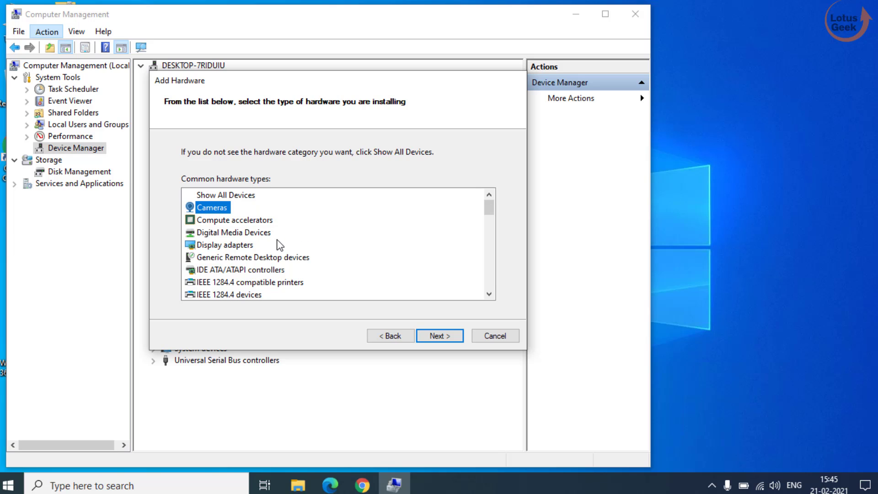
scroll(280, 245, down, 1)
scroll(272, 248, down, 1)
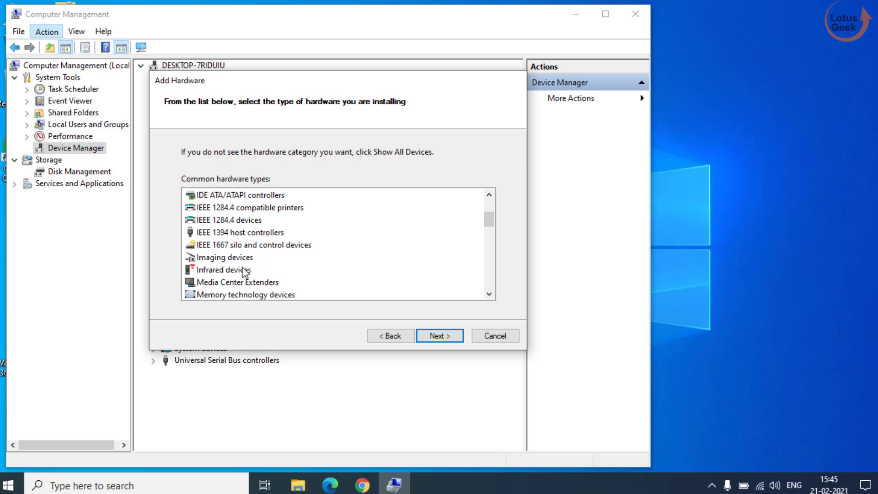
click(253, 259)
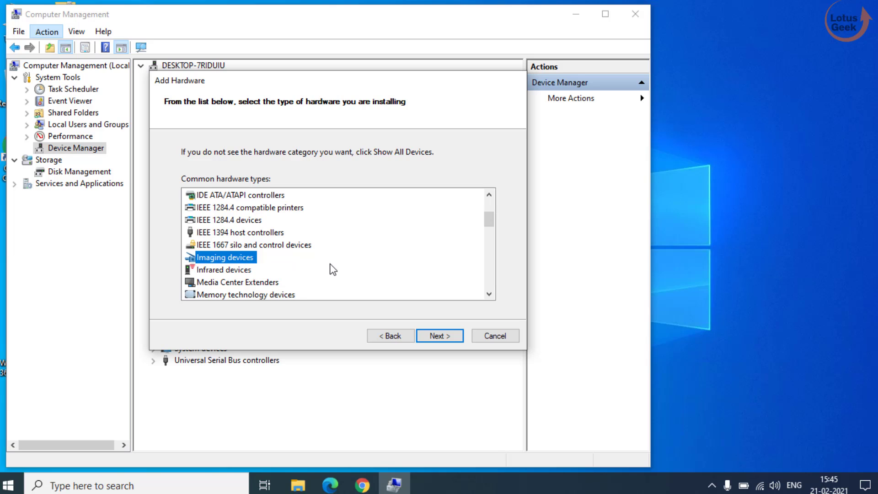
scroll(331, 269, up, 2)
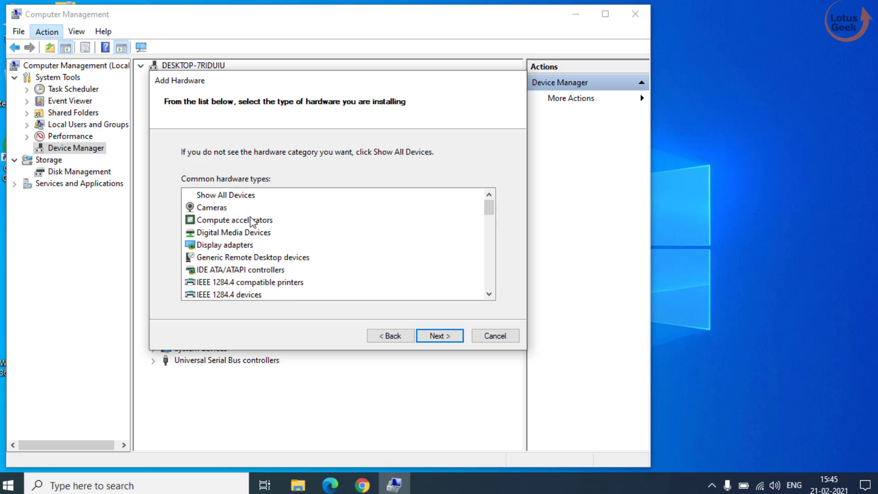
click(230, 209)
scroll(295, 241, down, 1)
scroll(253, 262, down, 1)
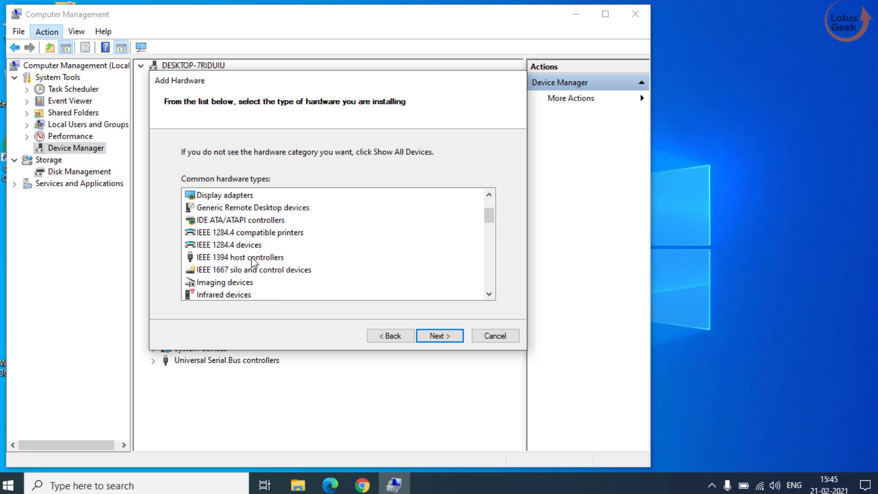
click(232, 281)
scroll(279, 256, up, 2)
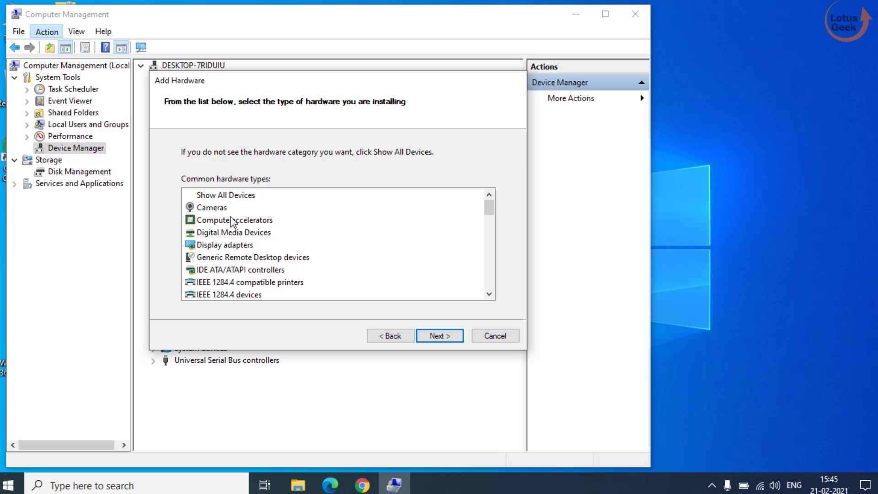
click(206, 208)
click(442, 332)
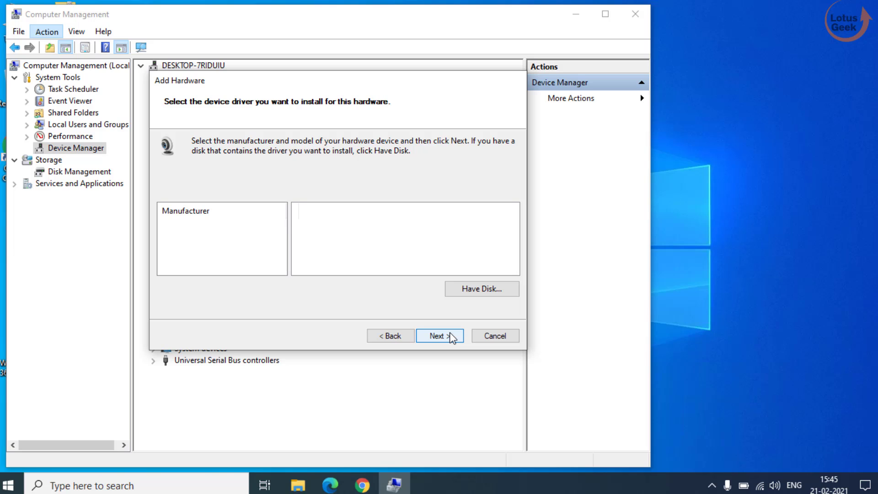
Cancel the Add Hardware wizard and close Computer Management
click(496, 338)
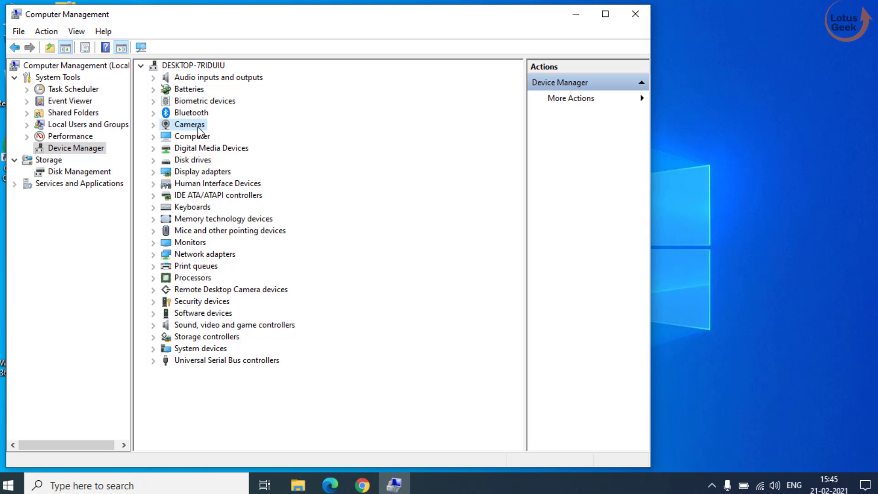
click(634, 12)
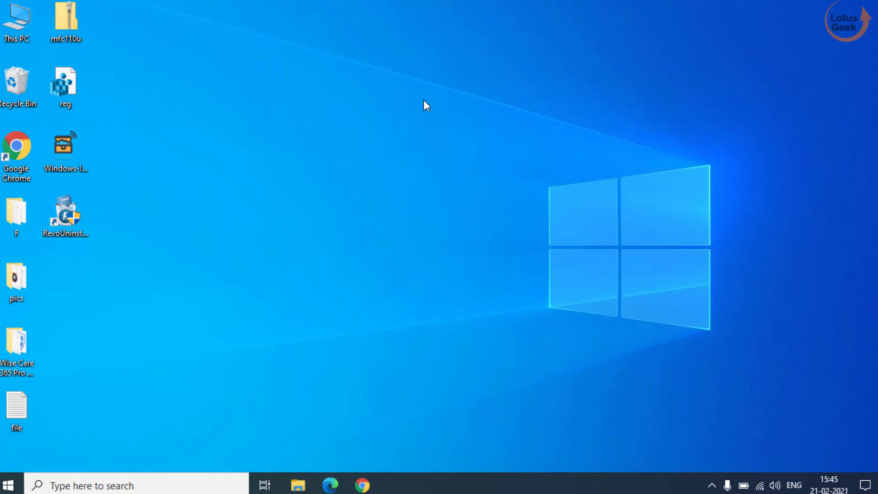